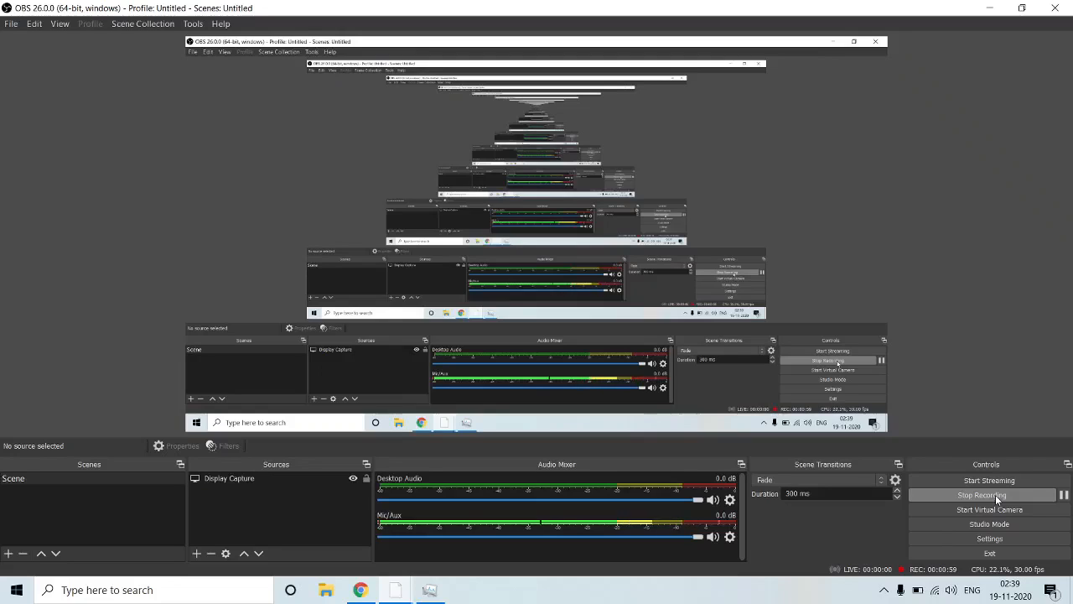
Open Task Manager, inspect the available actions for the first OBS Studio task, and minimise the window.
{"action": "left_click", "coordinate": [1063, 497]}
{"action": "left_click", "coordinate": [1064, 497]}
{"action": "key", "text": "ctrl+shift+Escape"}
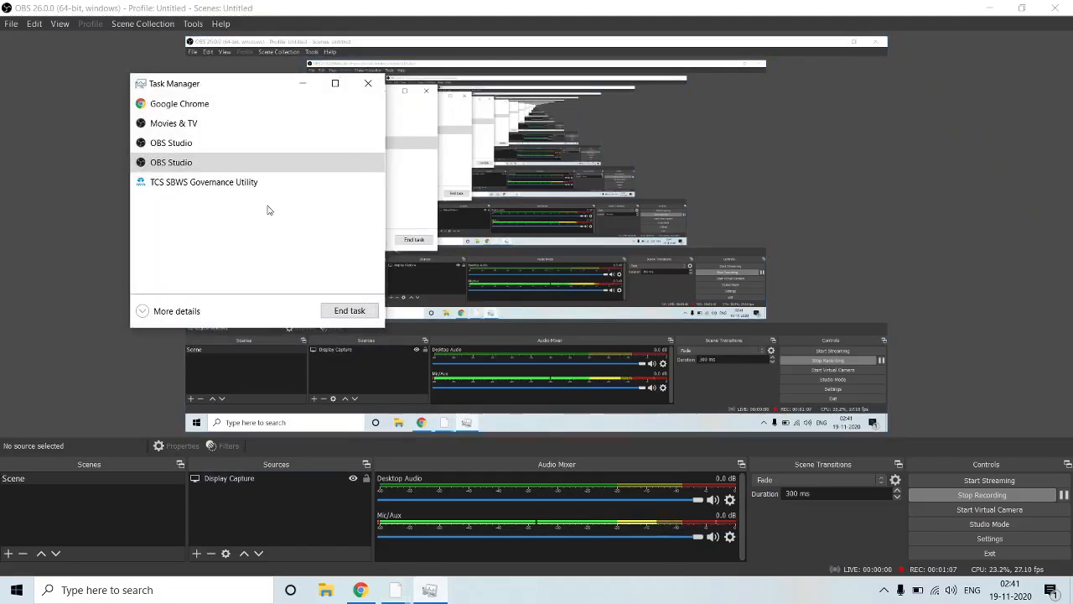
{"action": "left_click", "coordinate": [219, 145]}
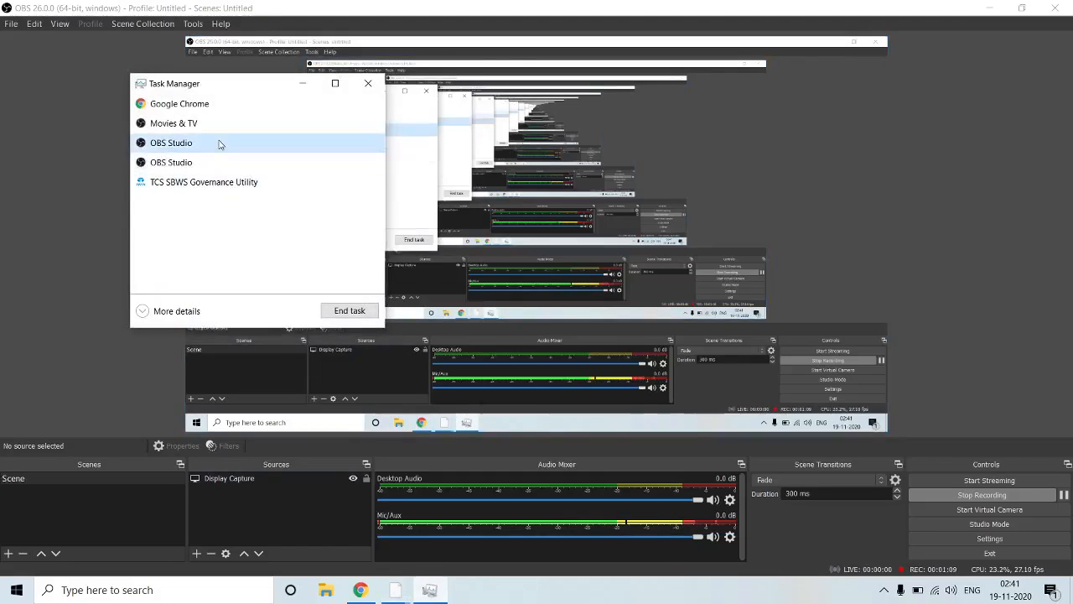
{"action": "right_click", "coordinate": [218, 145]}
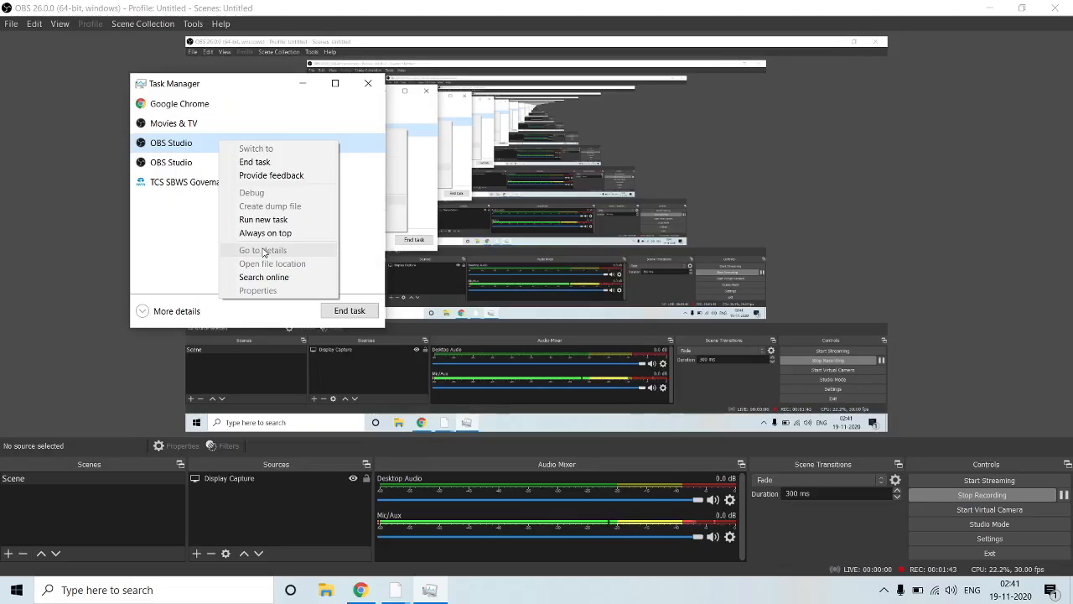
{"action": "left_click", "coordinate": [302, 83]}
{"action": "left_click", "coordinate": [302, 83]}
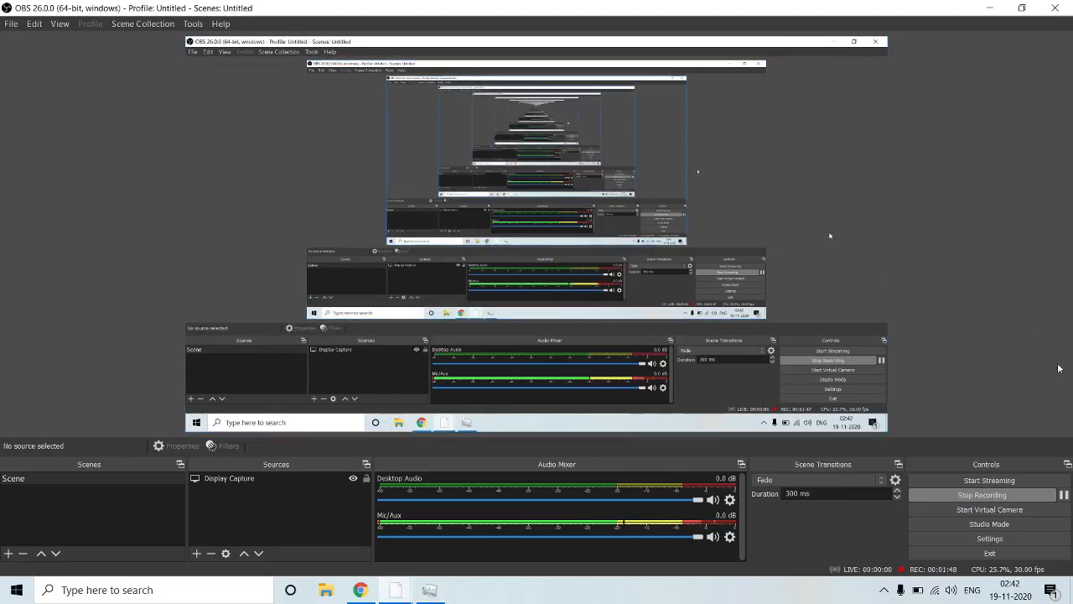
Open the settings of the OBS instance that is recording and review its output, audio and video options.
{"action": "left_click", "coordinate": [960, 536]}
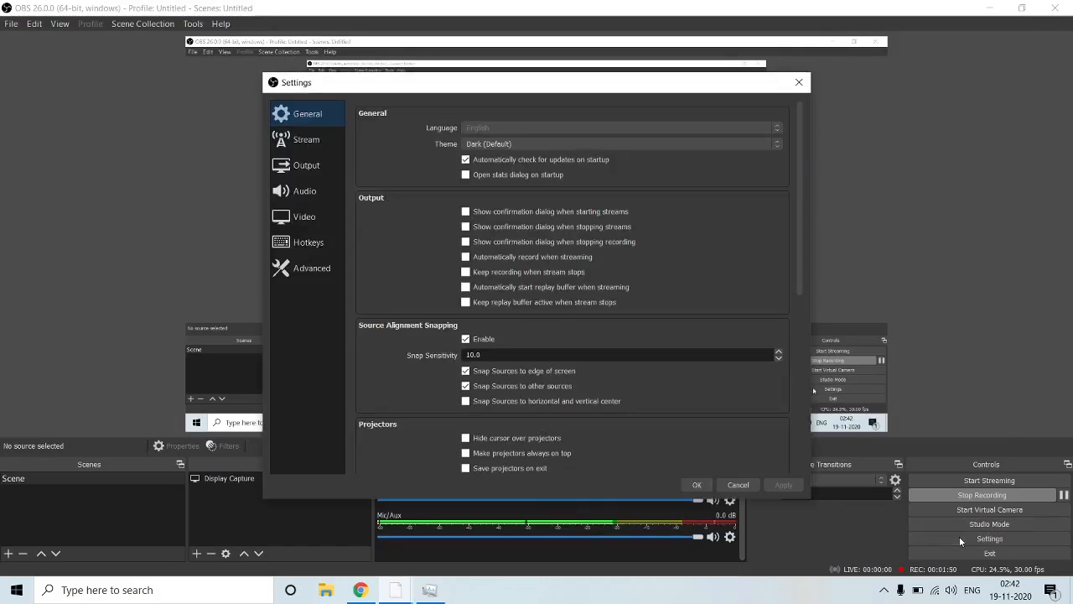
{"action": "left_click", "coordinate": [306, 166]}
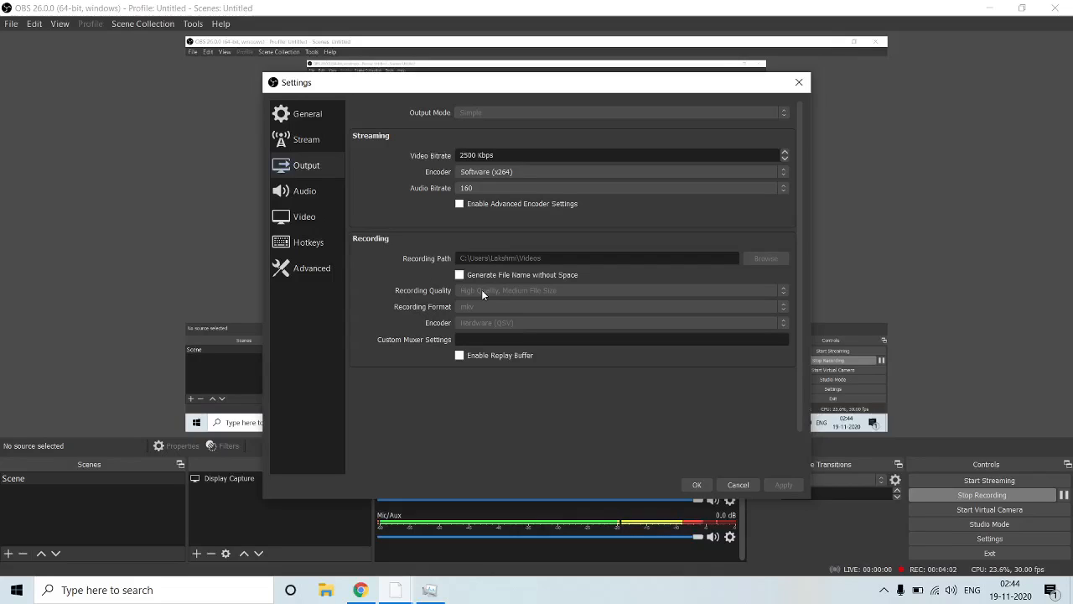
{"action": "left_click", "coordinate": [305, 191]}
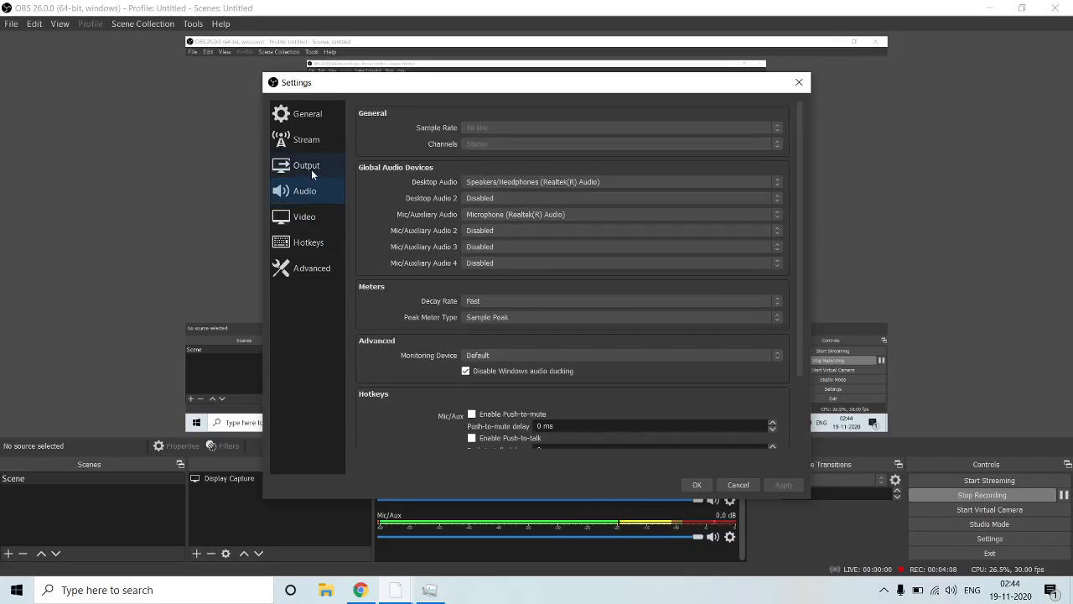
{"action": "left_click", "coordinate": [305, 216]}
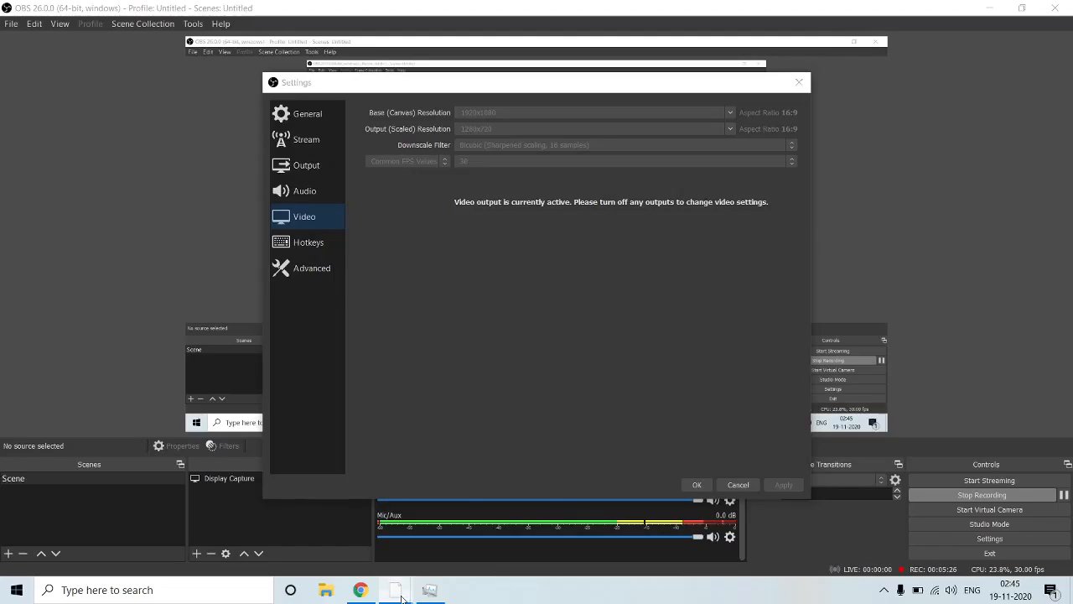
Switch to the second OBS window, open its settings and set the output mode to Advanced.
{"action": "mouse_move", "coordinate": [399, 591]}
{"action": "left_click", "coordinate": [352, 541]}
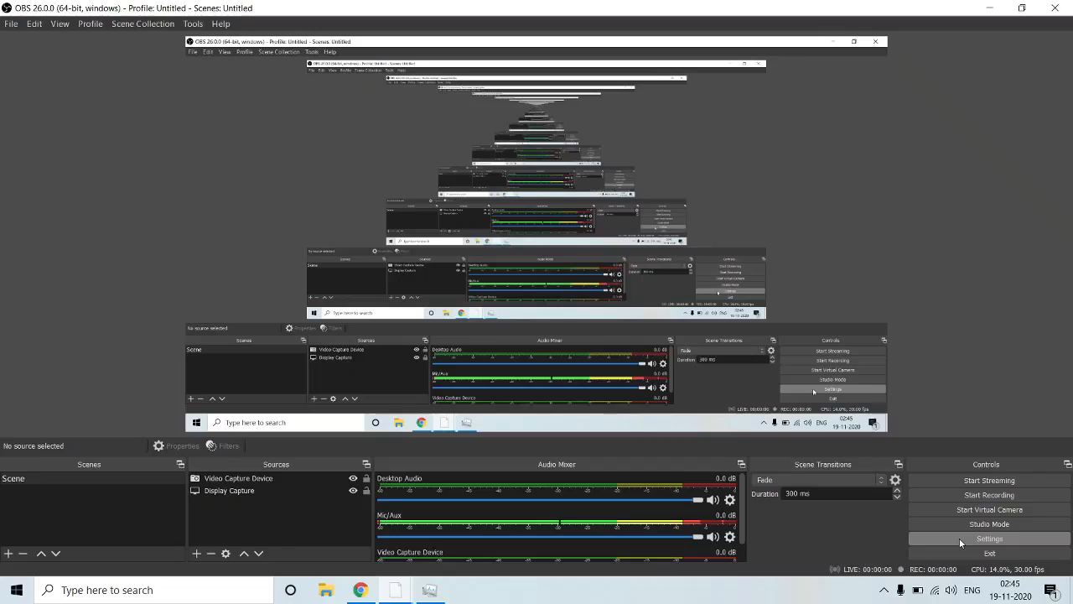
{"action": "left_click", "coordinate": [988, 538]}
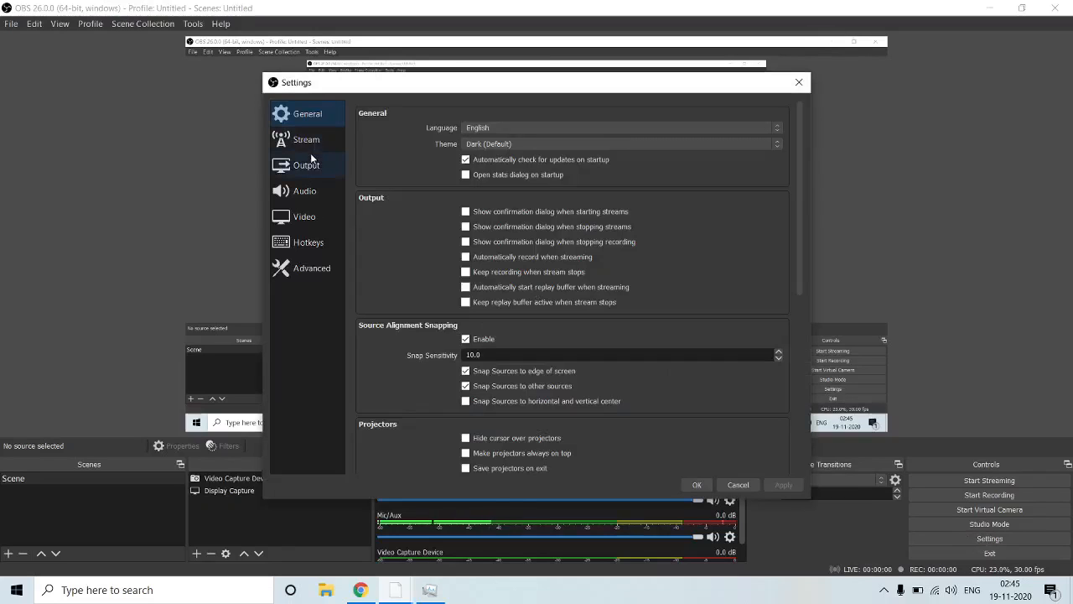
{"action": "left_click", "coordinate": [309, 166]}
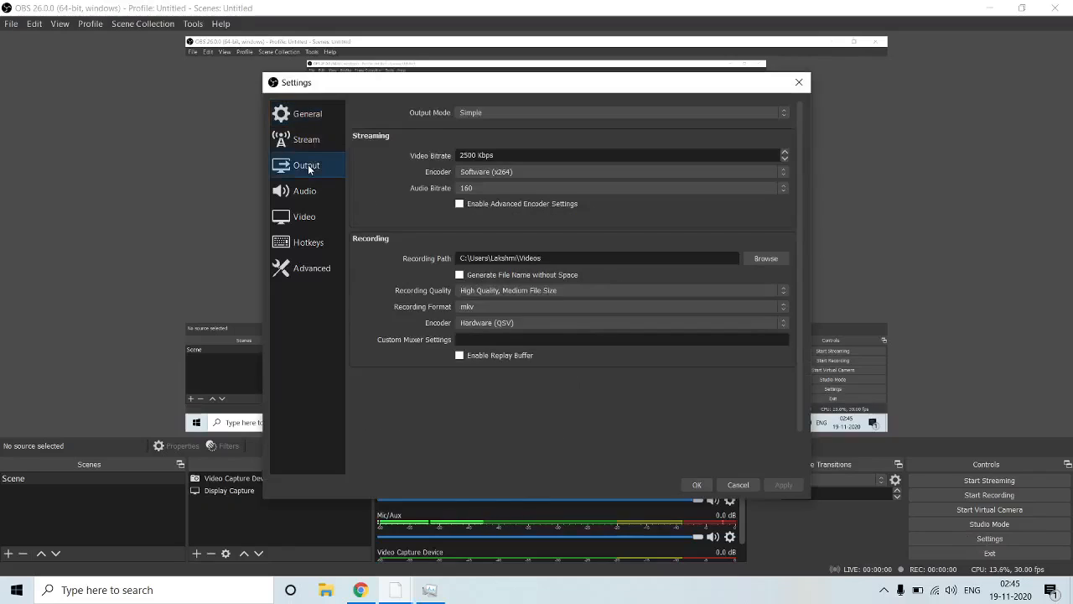
{"action": "left_click", "coordinate": [484, 110]}
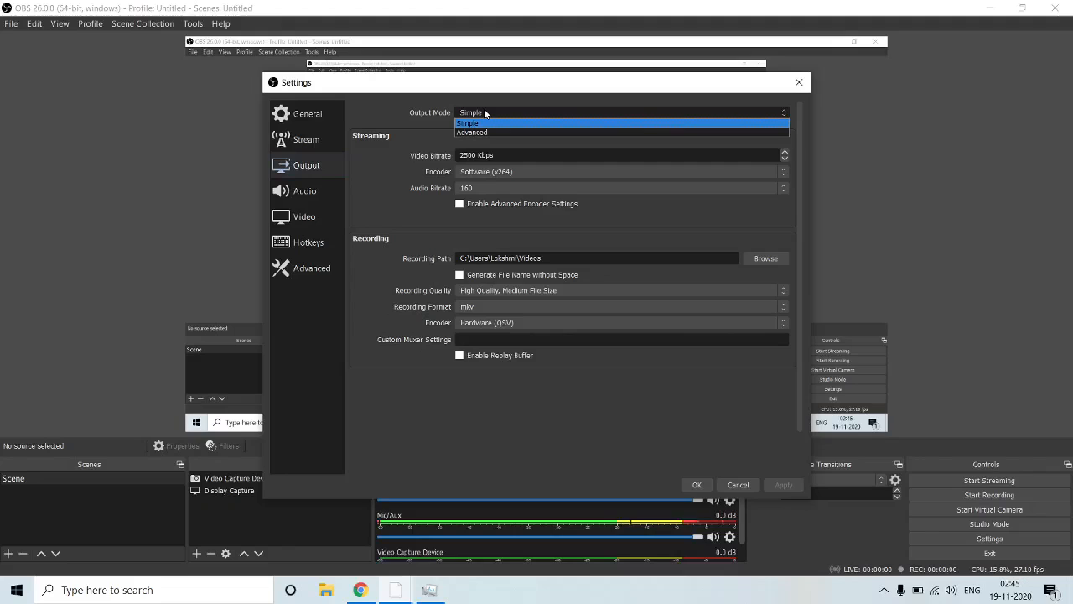
{"action": "left_click", "coordinate": [483, 134]}
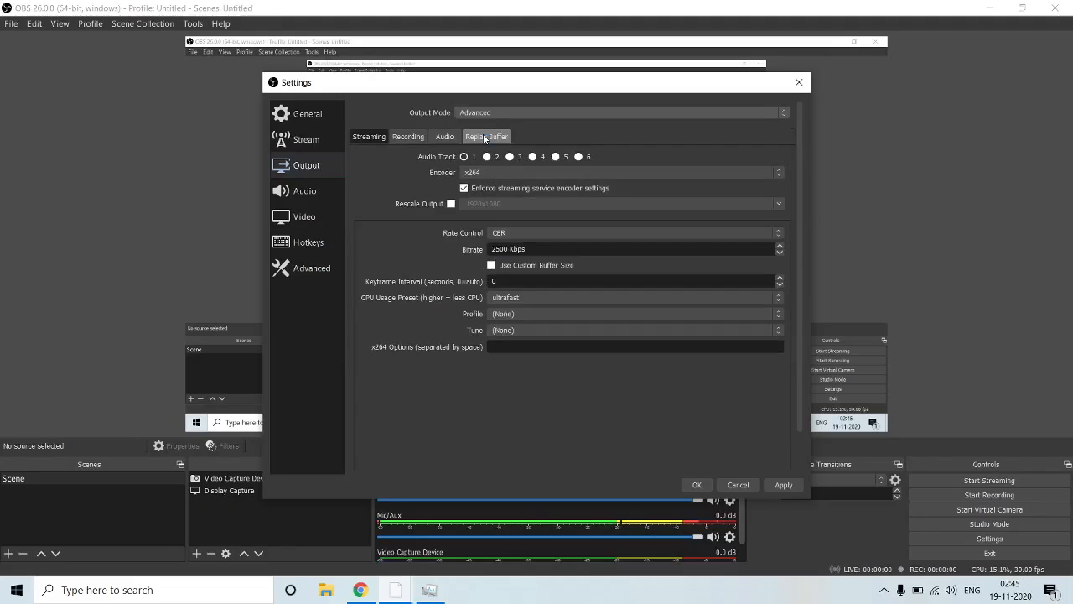
Review the advanced recording output options and set the streaming encoder's CPU usage preset to veryfast.
{"action": "left_click", "coordinate": [406, 140]}
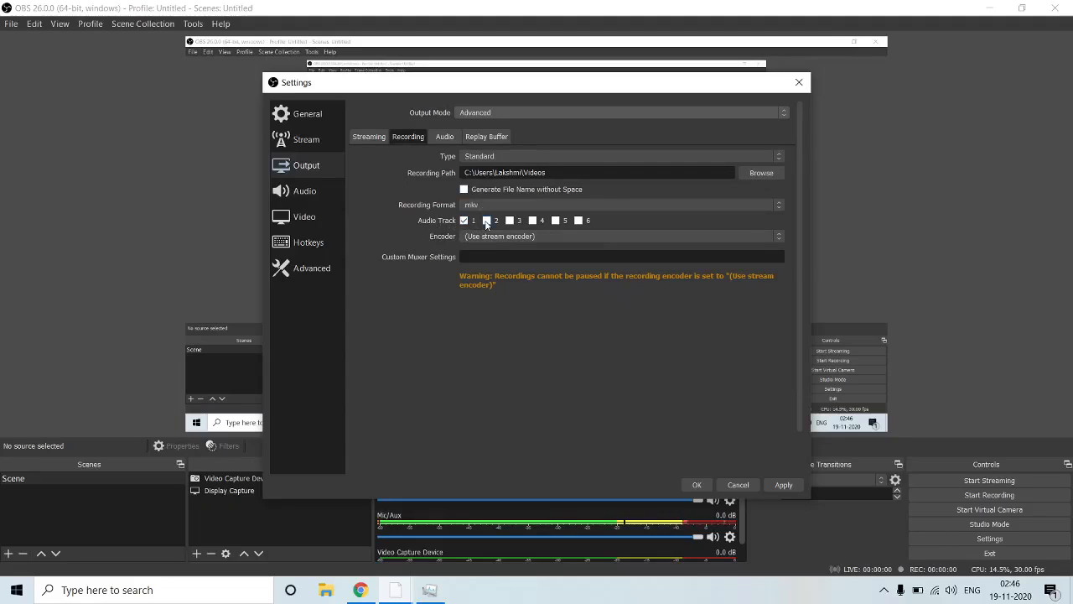
{"action": "left_click", "coordinate": [486, 220]}
{"action": "left_click", "coordinate": [369, 137]}
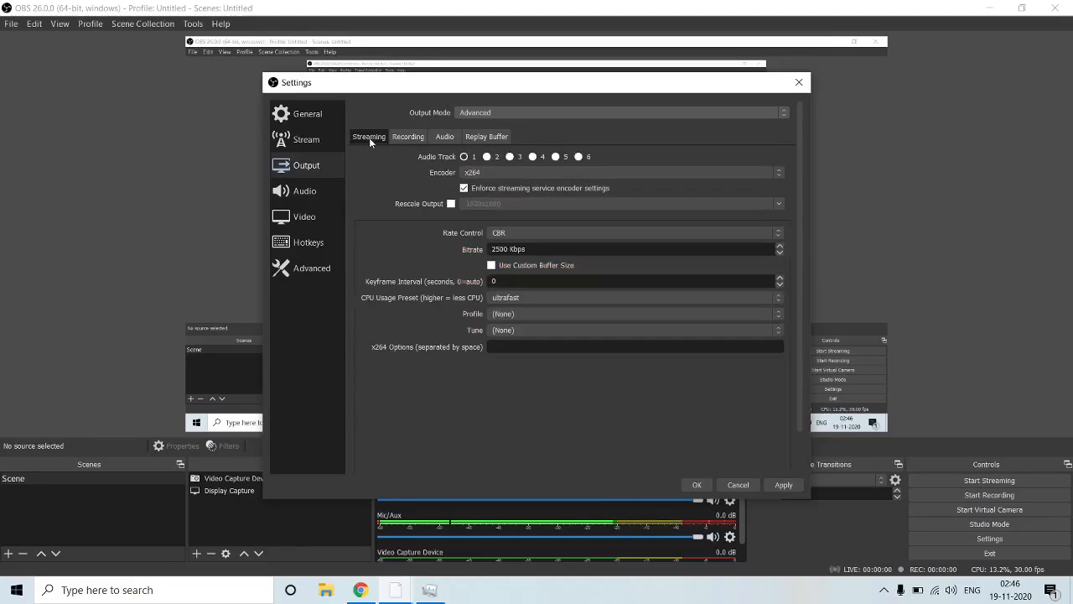
{"action": "left_click", "coordinate": [524, 296]}
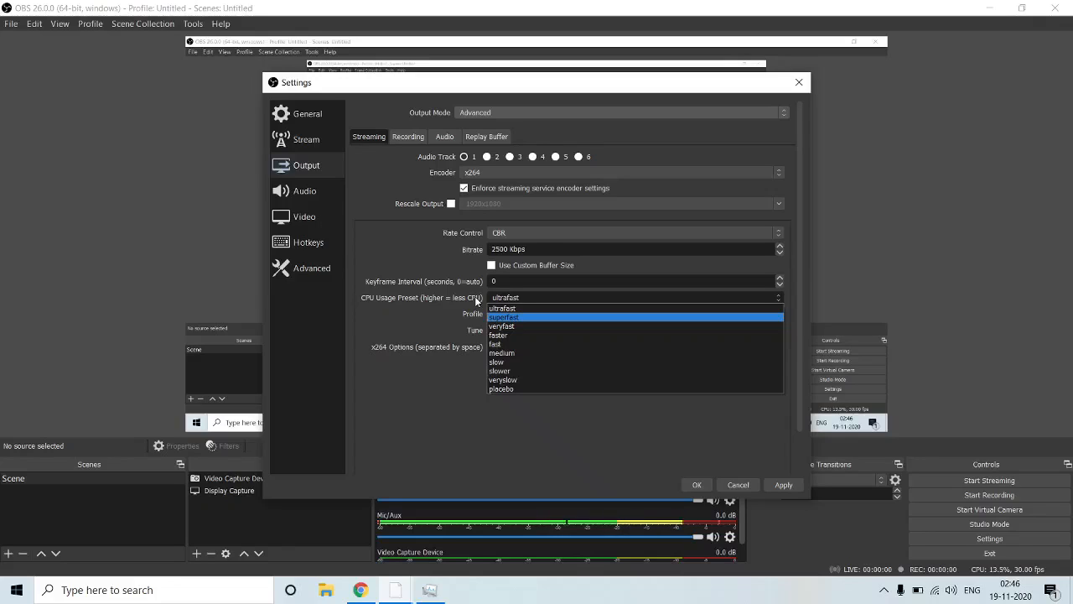
{"action": "left_click", "coordinate": [507, 325]}
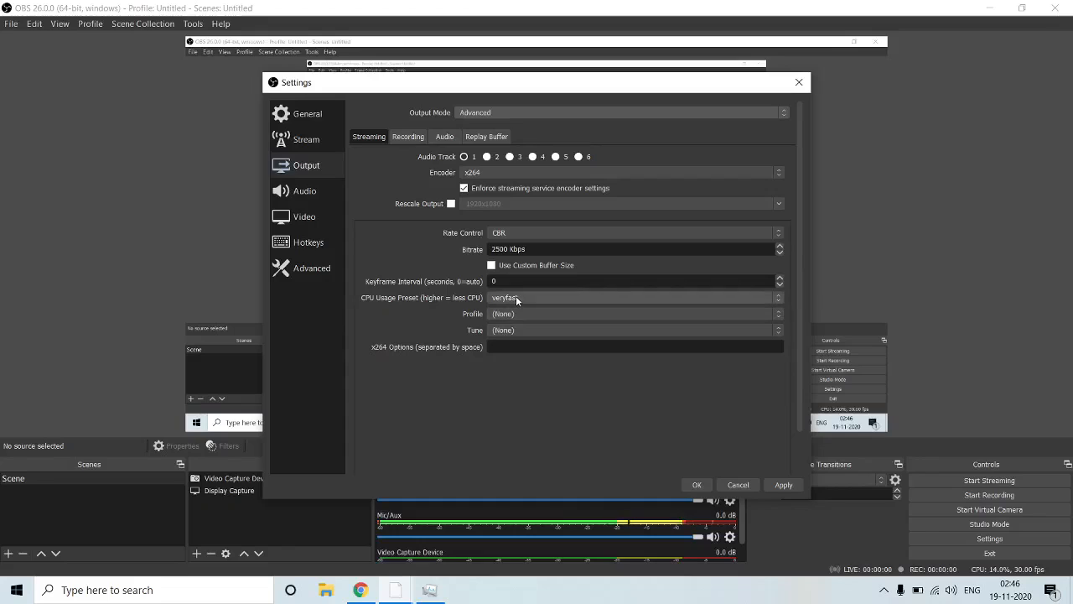
{"action": "left_click", "coordinate": [514, 297]}
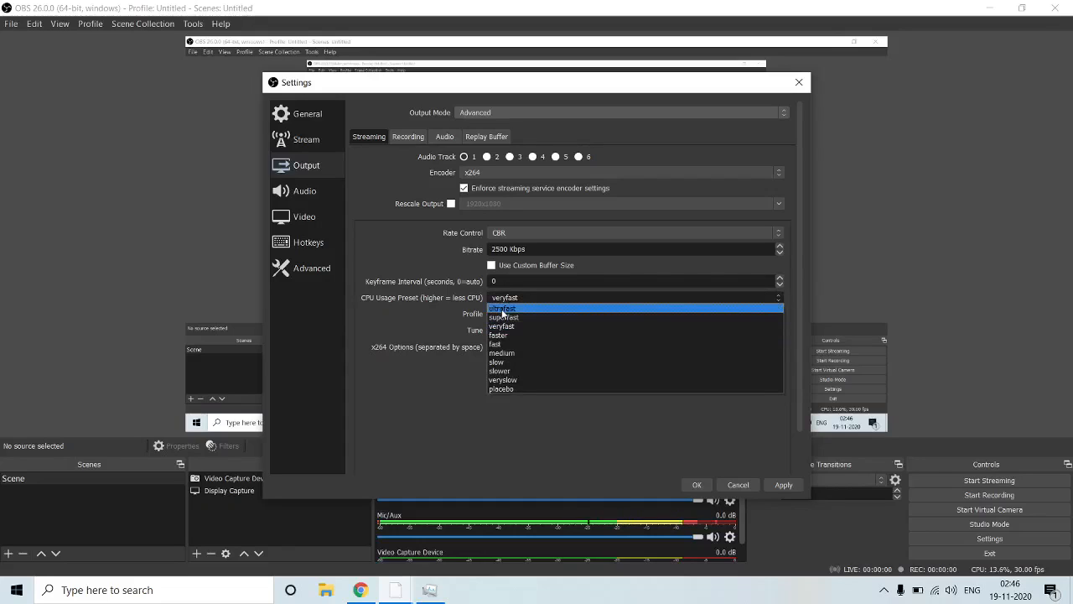
{"action": "left_click", "coordinate": [304, 217]}
Examine the output (scaled) resolution choices in the video settings and return to the output settings.
{"action": "left_click", "coordinate": [304, 217]}
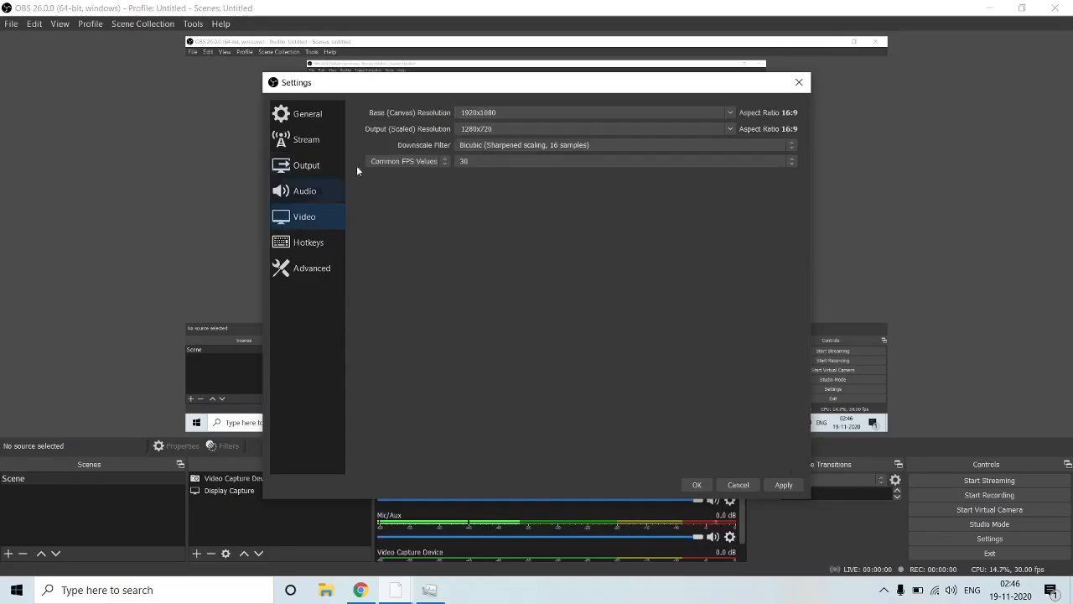
{"action": "left_click", "coordinate": [728, 128]}
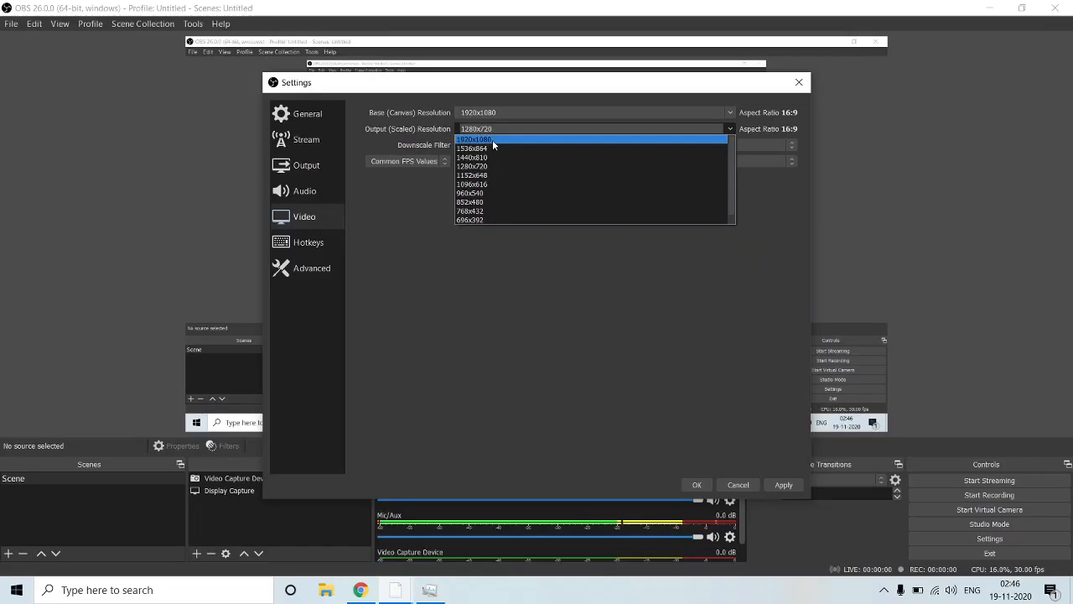
{"action": "left_click", "coordinate": [315, 169]}
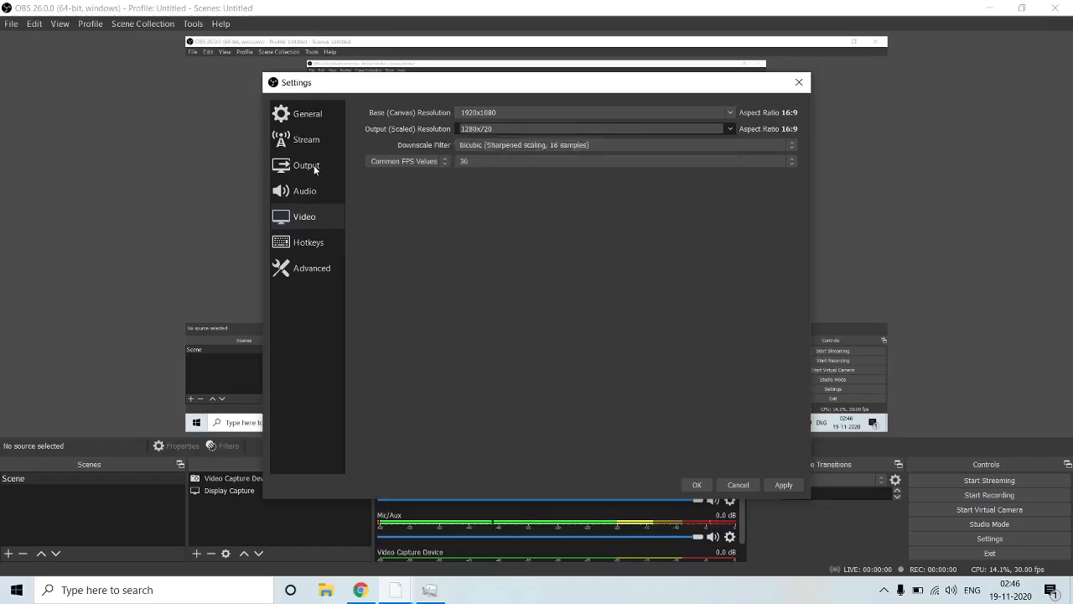
{"action": "left_click", "coordinate": [315, 168]}
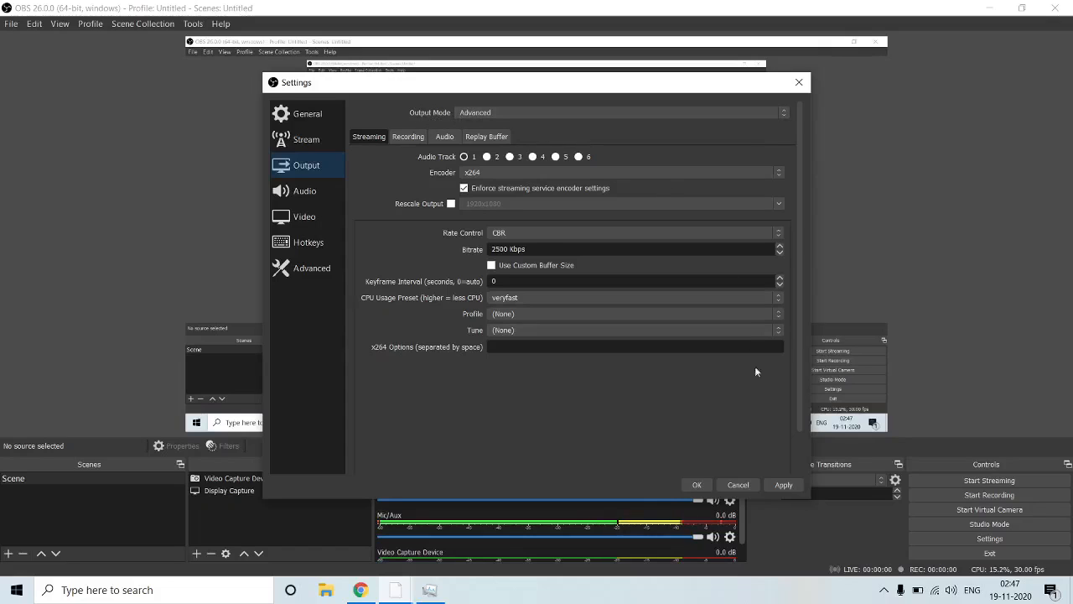
Apply the settings changes, close the settings and start a recording.
{"action": "left_click", "coordinate": [778, 488]}
{"action": "left_click", "coordinate": [694, 485]}
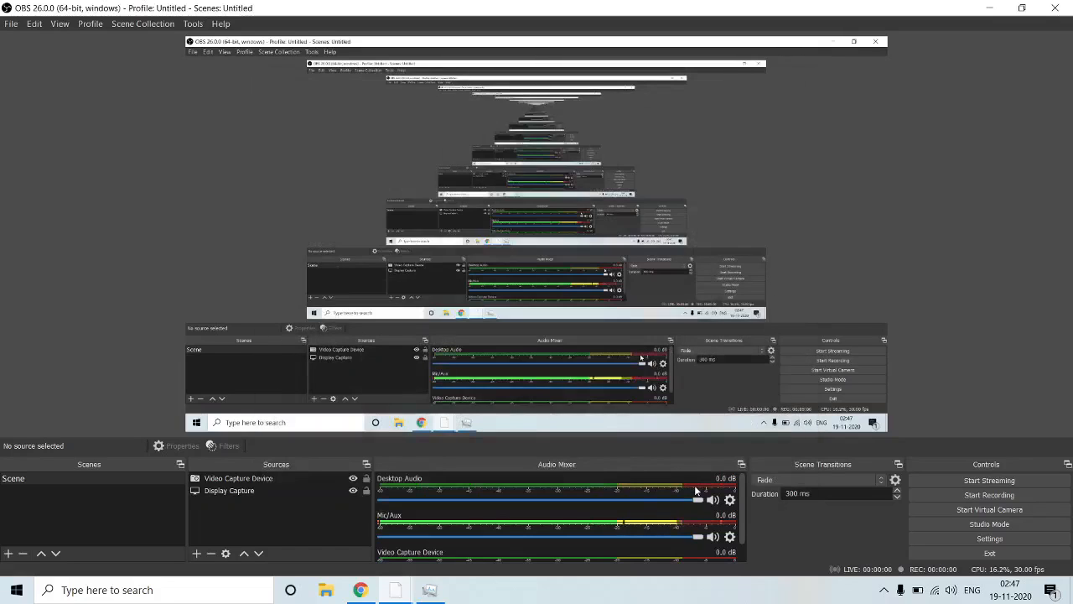
{"action": "left_click", "coordinate": [949, 493]}
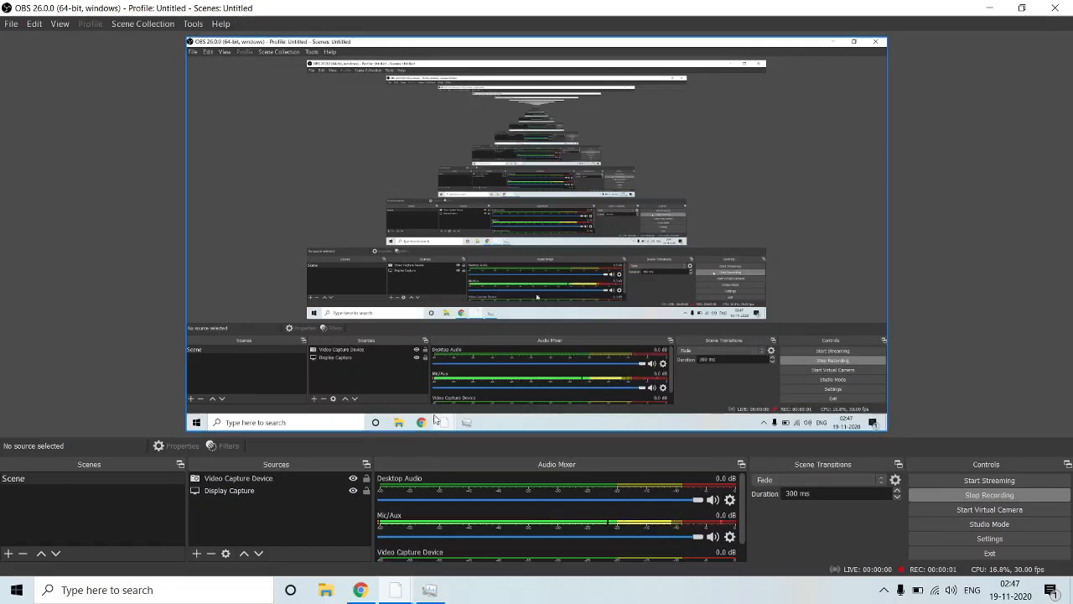
{"action": "key", "text": "ctrl+shift+Escape"}
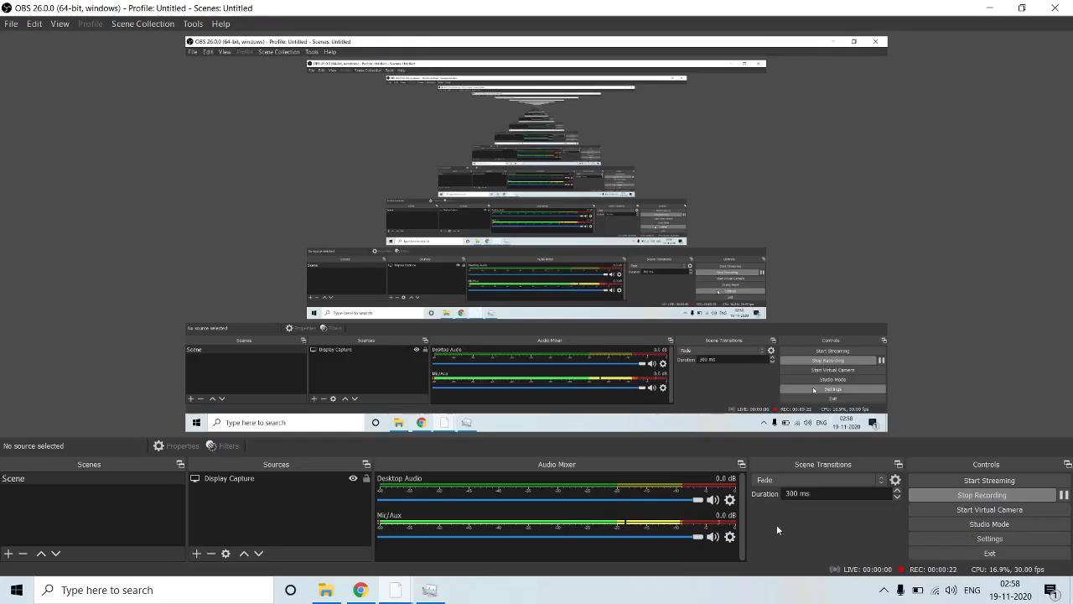
Switch to the OBS window that is not recording and review its output settings, including the CPU usage presets and recording options.
{"action": "mouse_move", "coordinate": [400, 598]}
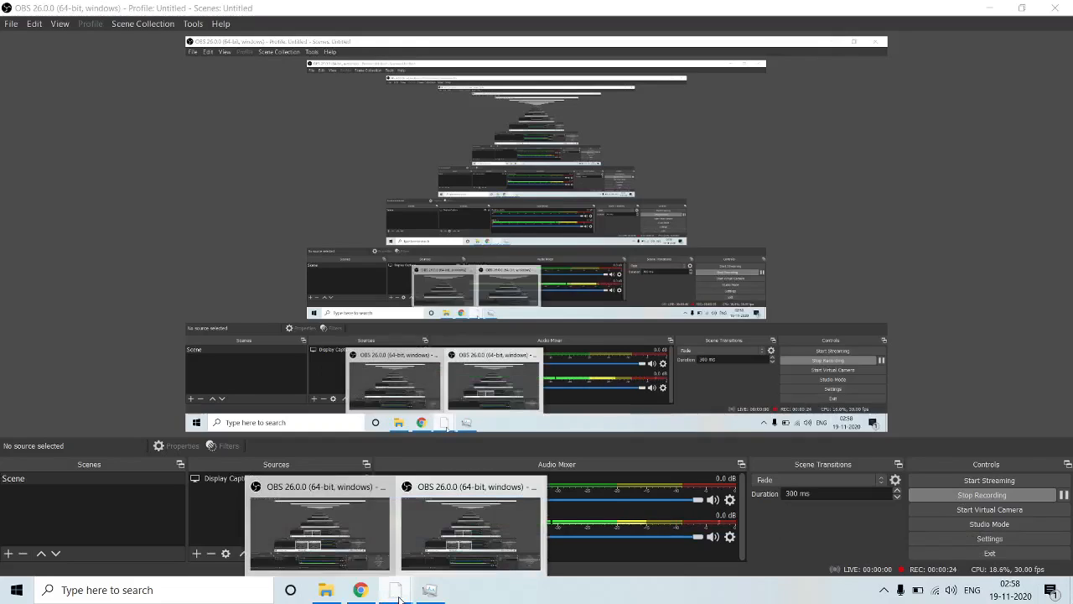
{"action": "left_click", "coordinate": [323, 557]}
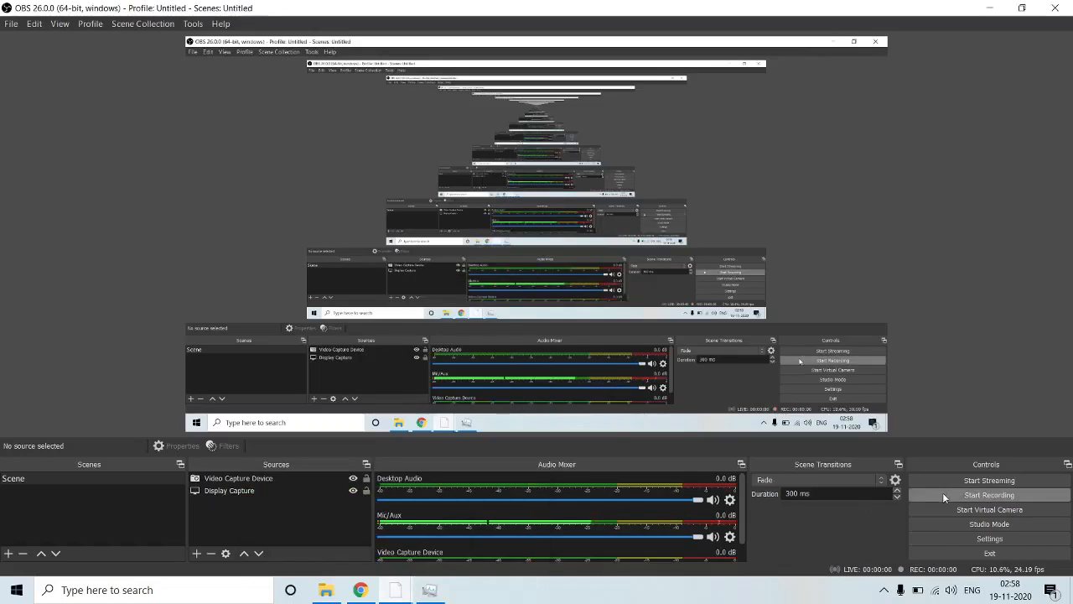
{"action": "left_click", "coordinate": [979, 537]}
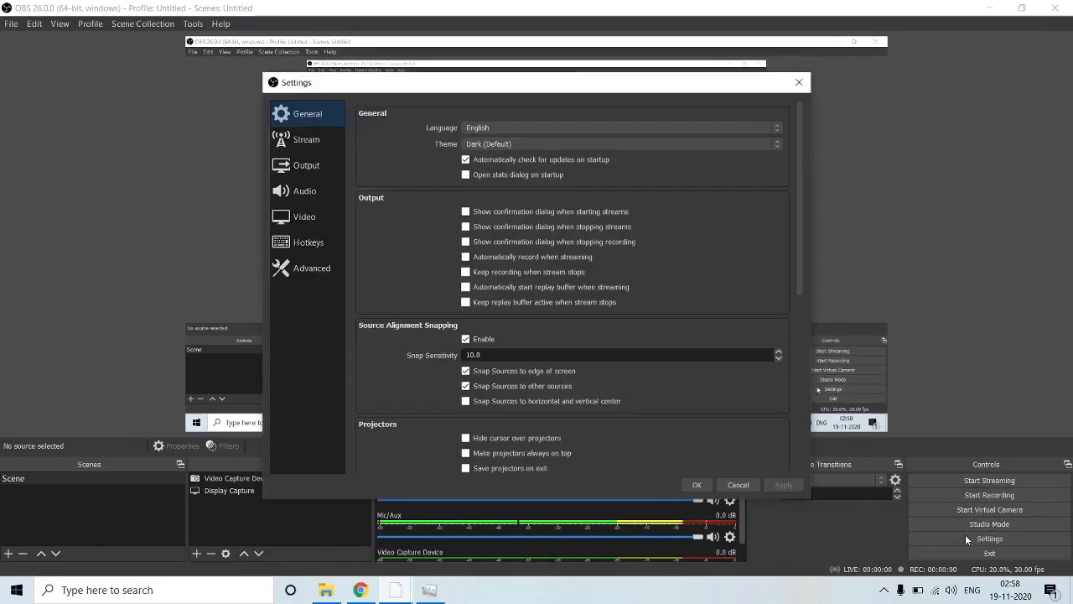
{"action": "left_click", "coordinate": [307, 165]}
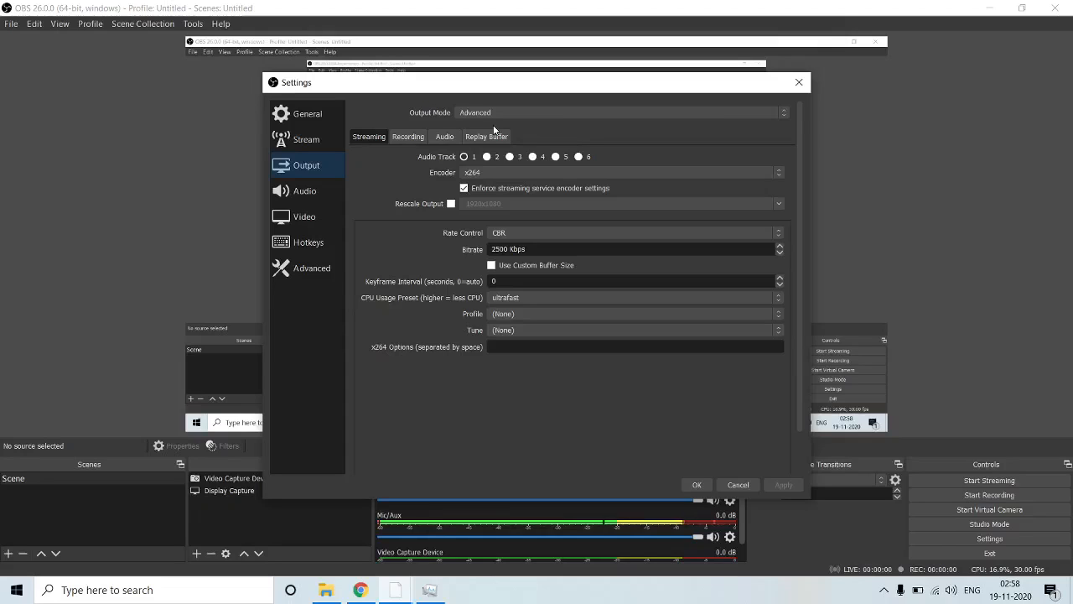
{"action": "left_click", "coordinate": [514, 297]}
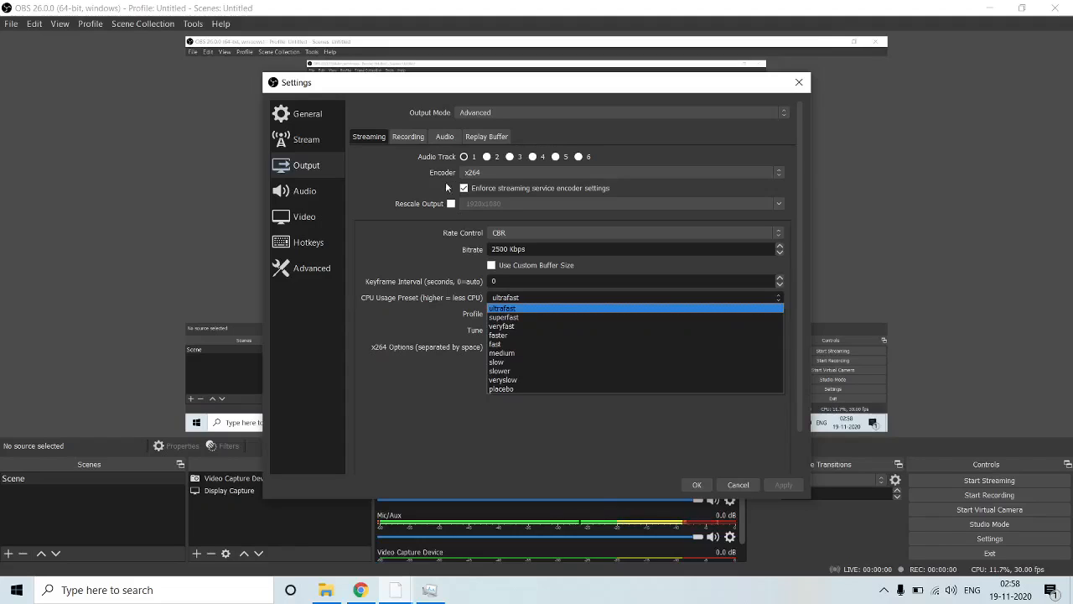
{"action": "left_click", "coordinate": [410, 137]}
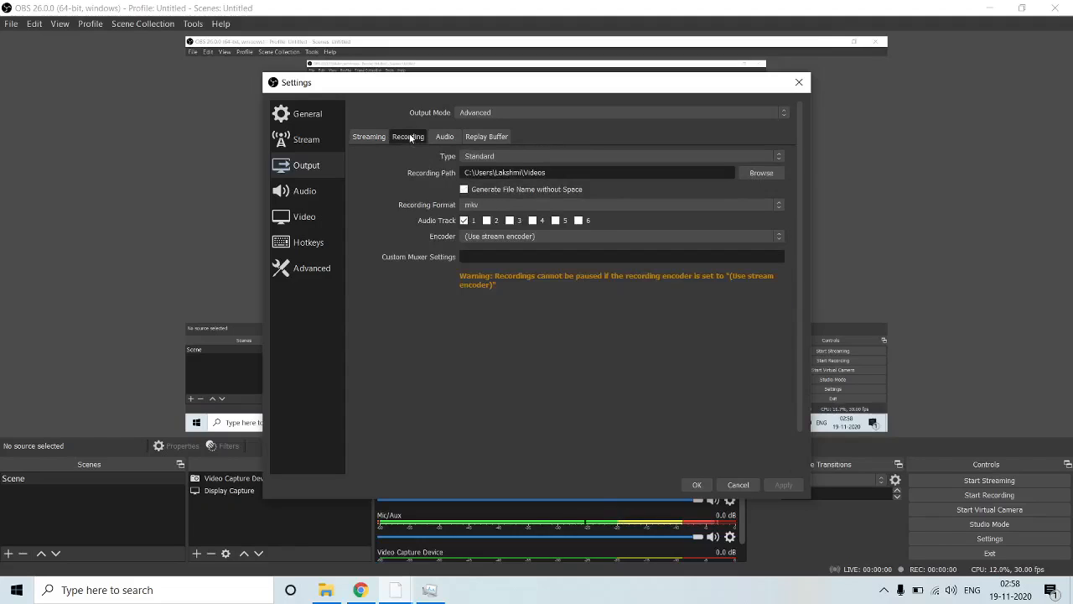
Review the common FPS values, keeping 30, and the base (canvas) resolution choices in the video settings.
{"action": "left_click", "coordinate": [305, 216]}
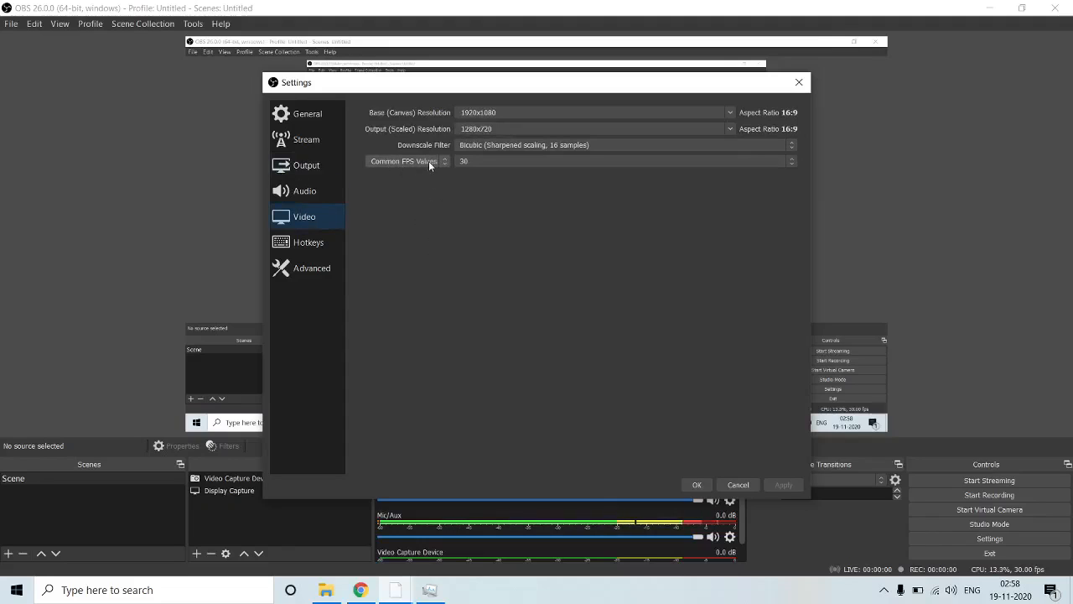
{"action": "left_click", "coordinate": [478, 161]}
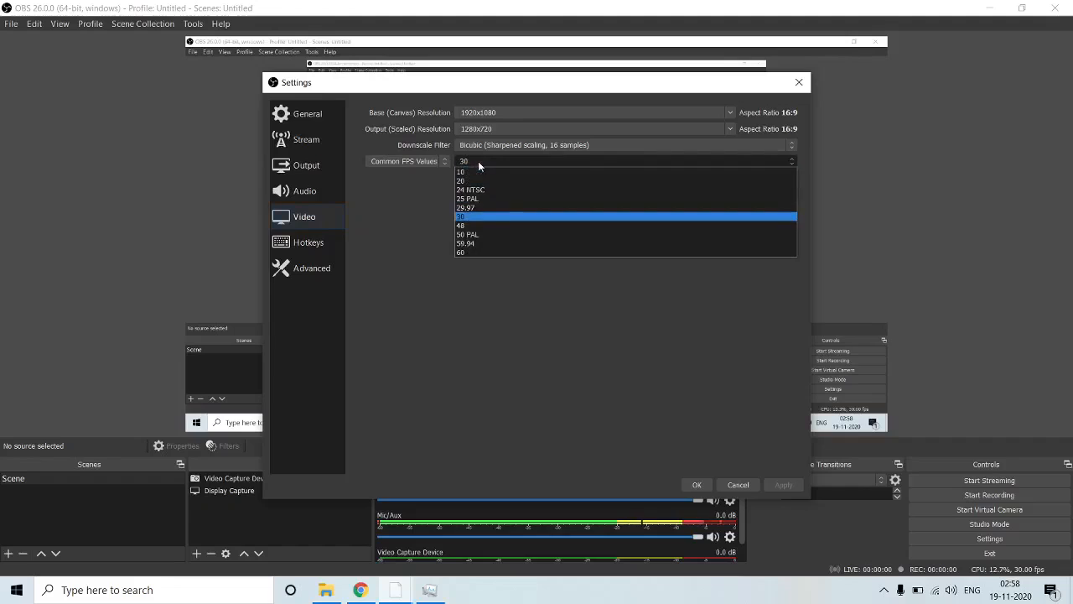
{"action": "left_click", "coordinate": [468, 217]}
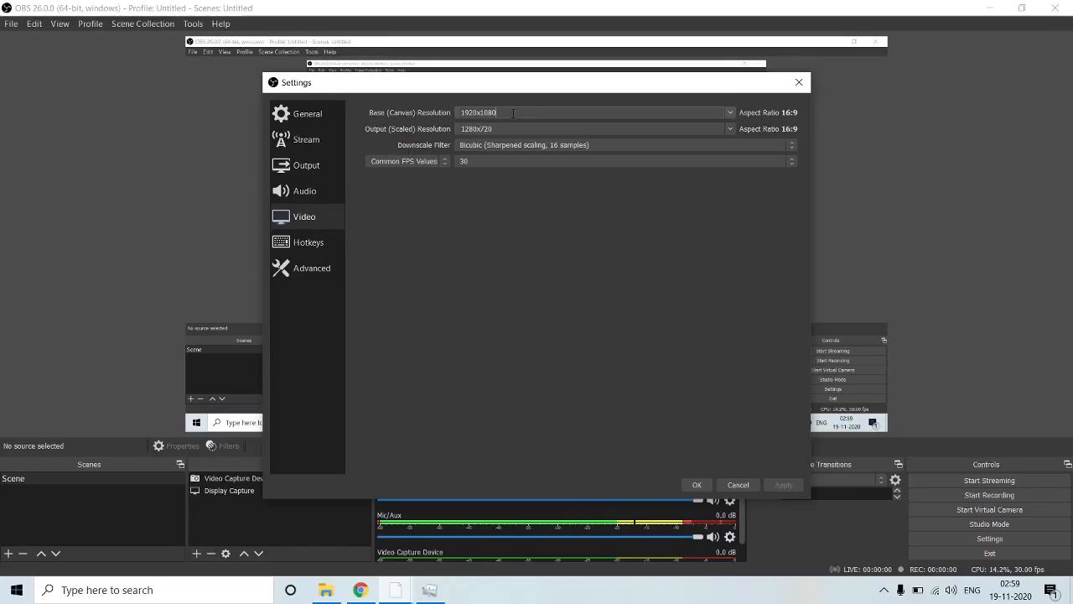
{"action": "left_click", "coordinate": [731, 114]}
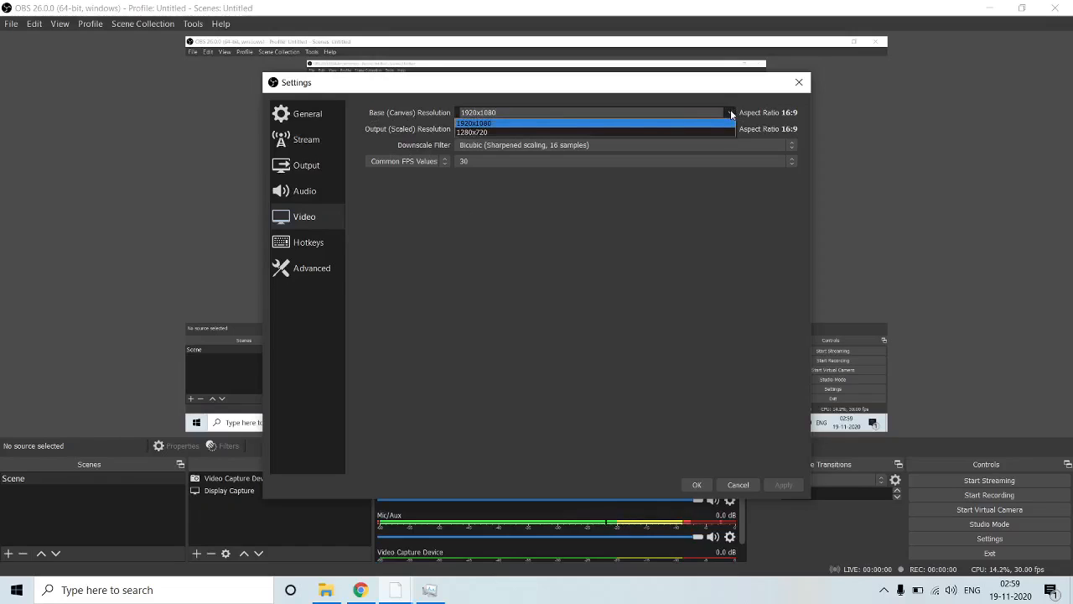
{"action": "left_click", "coordinate": [731, 114]}
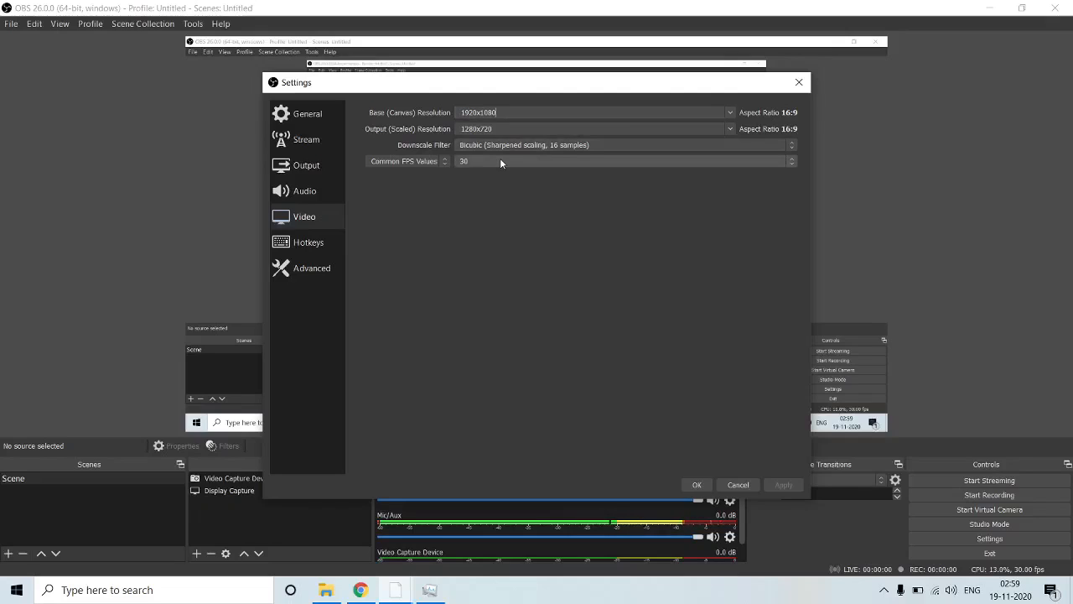
Switch the output mode to Simple to review its streaming and recording options, and close the settings without saving.
{"action": "left_click", "coordinate": [295, 192]}
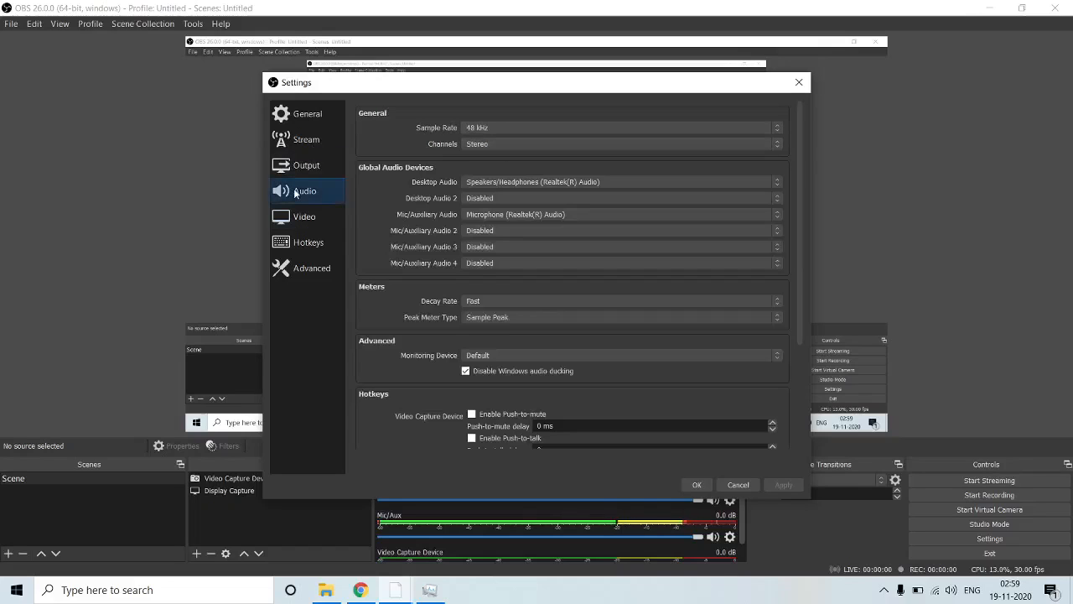
{"action": "left_click", "coordinate": [298, 167]}
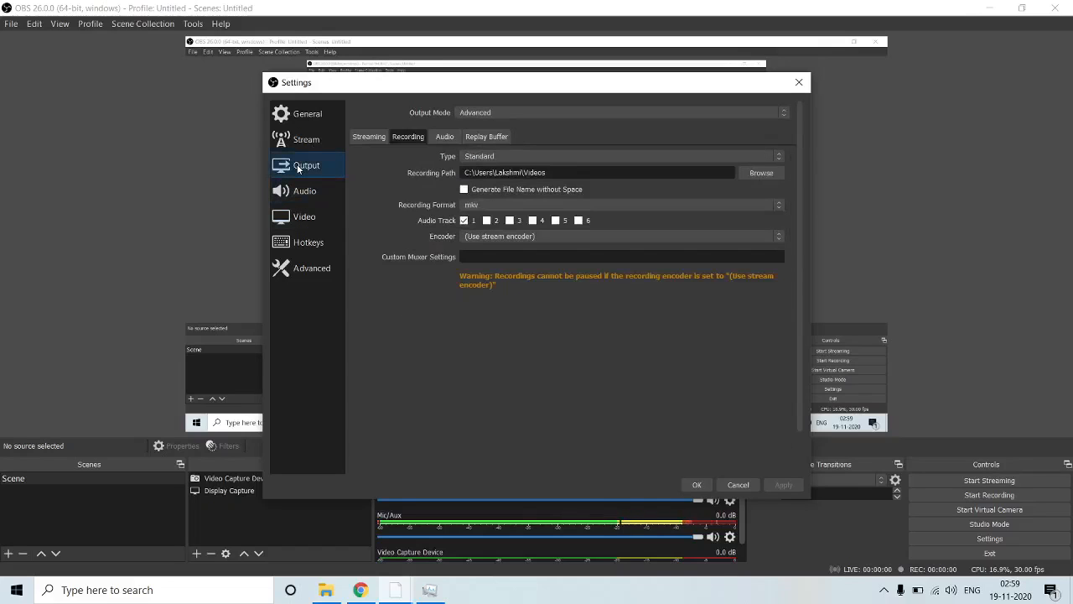
{"action": "left_click", "coordinate": [472, 113]}
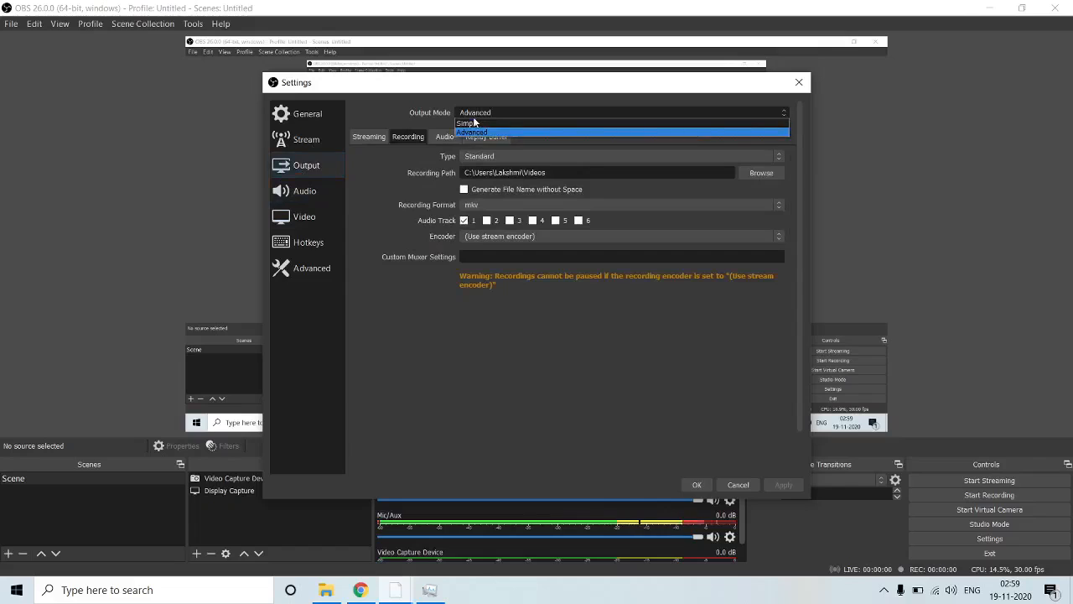
{"action": "left_click", "coordinate": [475, 124]}
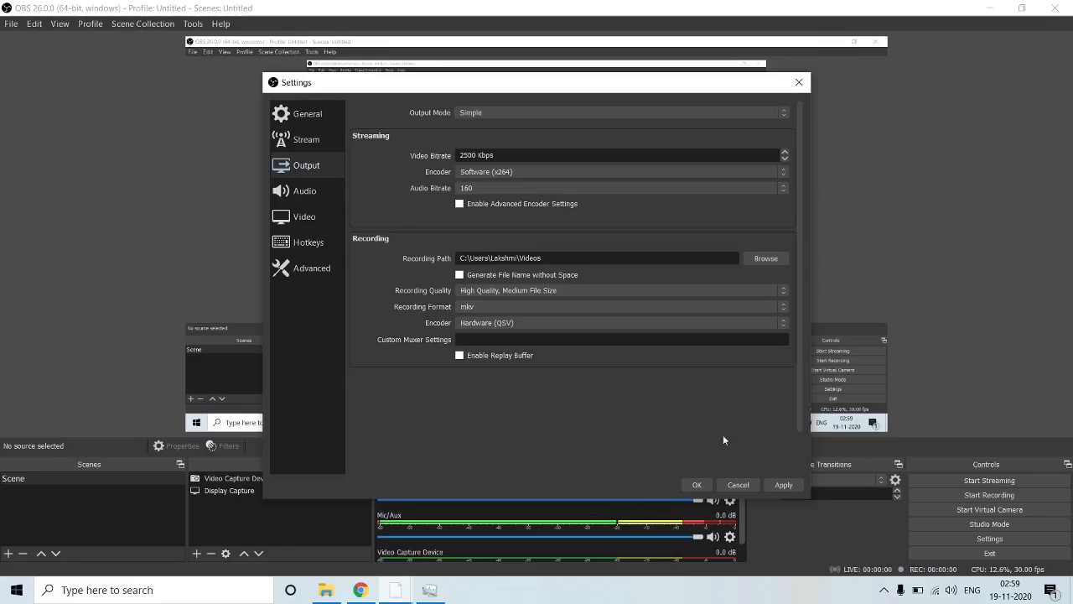
{"action": "left_click", "coordinate": [738, 485]}
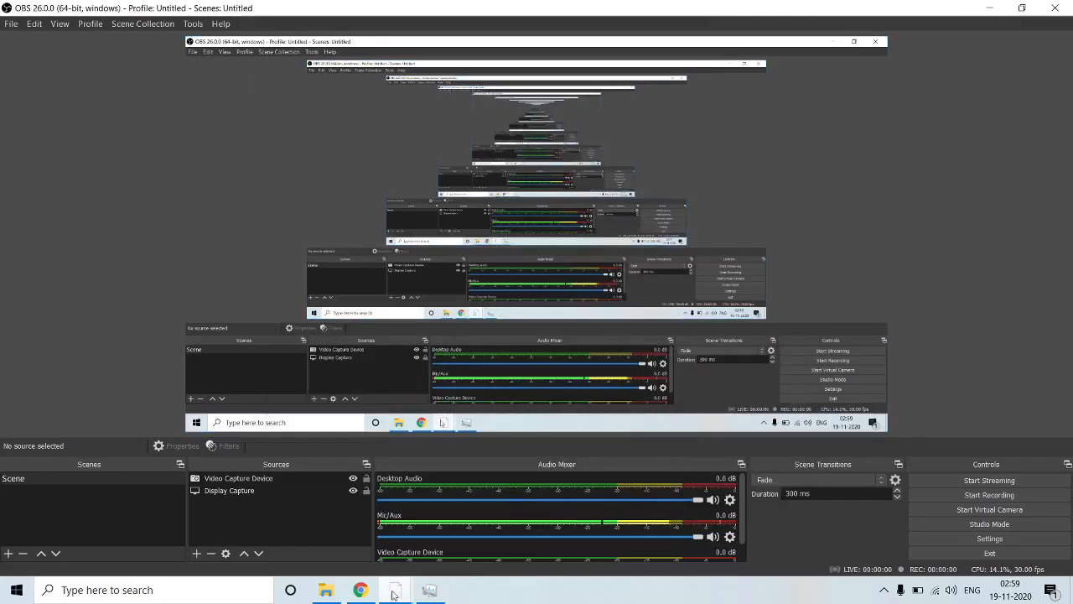
Switch back to the OBS window that is recording.
{"action": "left_click", "coordinate": [430, 590]}
{"action": "left_click", "coordinate": [447, 536]}
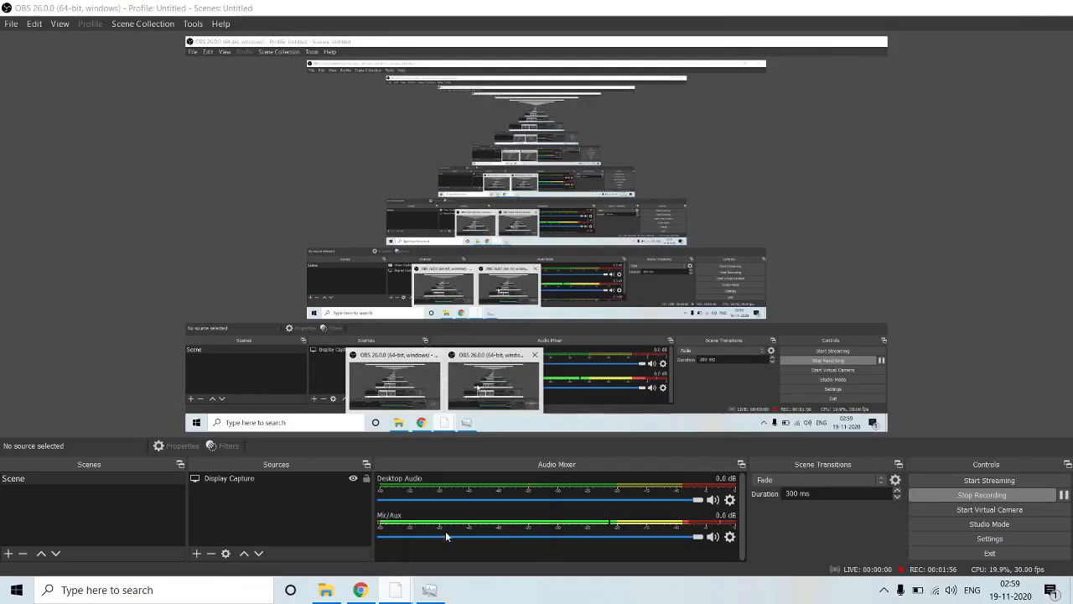